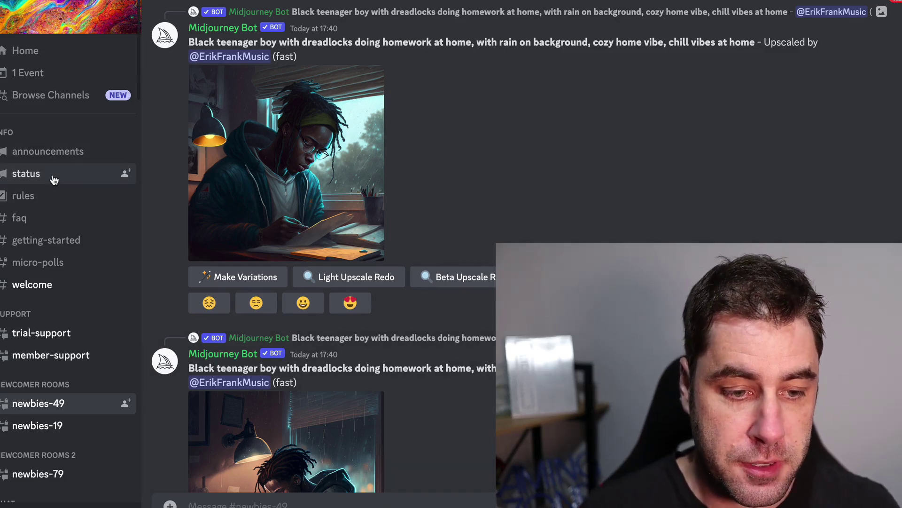
Step: Skim the getting-started welcome message, then head to the newbies-19 channel
{"action": "left_click", "coordinate": [58, 240]}
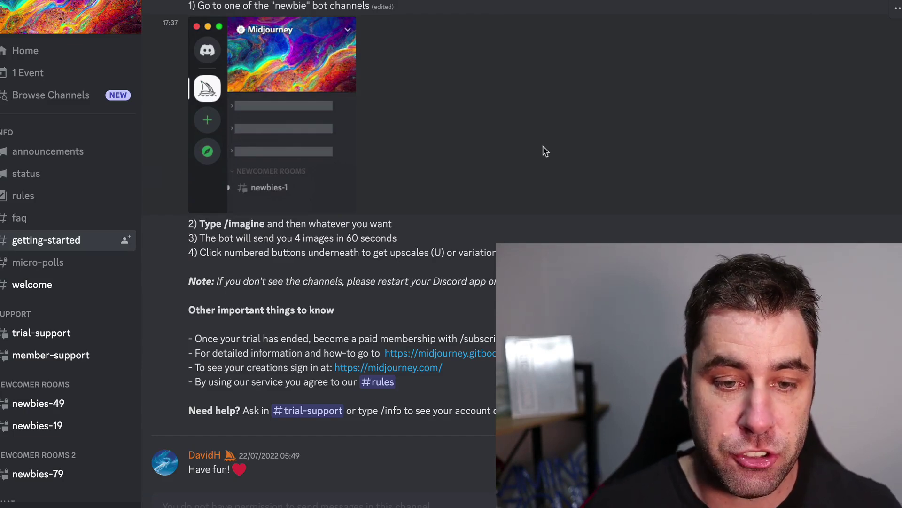
{"action": "scroll", "coordinate": [544, 150], "scroll_direction": "up", "scroll_amount": 5}
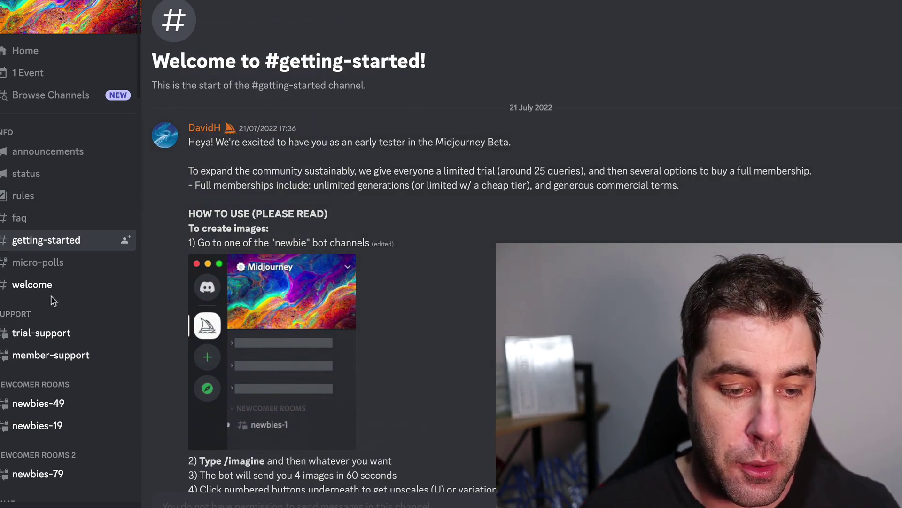
{"action": "scroll", "coordinate": [60, 280], "scroll_direction": "down", "scroll_amount": 1}
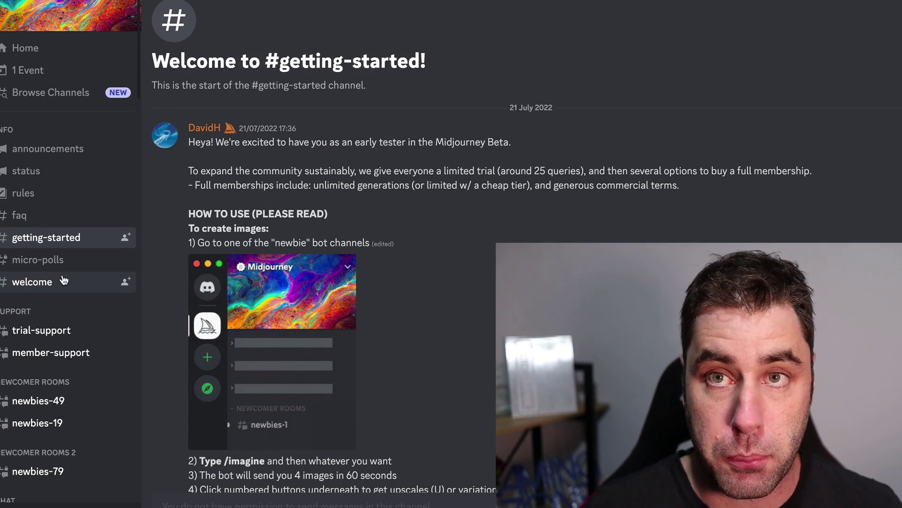
{"action": "scroll", "coordinate": [64, 280], "scroll_direction": "down", "scroll_amount": 1}
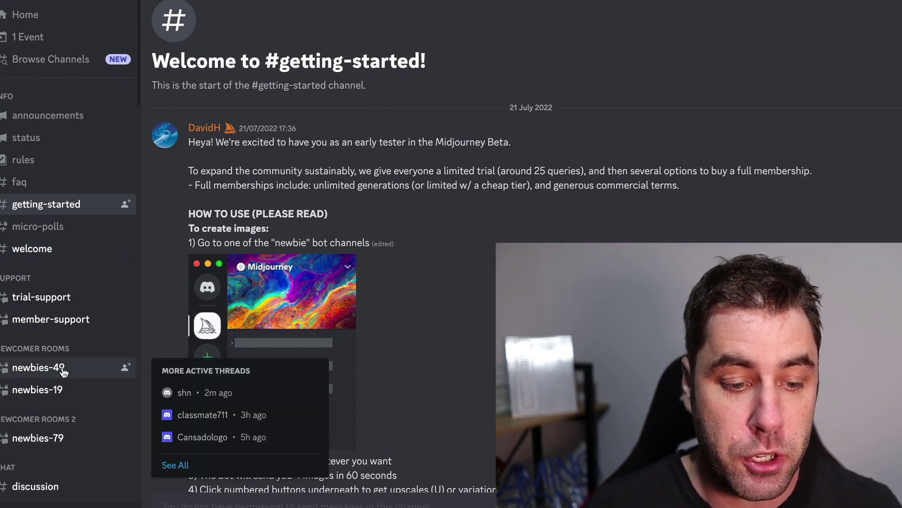
{"action": "mouse_move", "coordinate": [66, 392]}
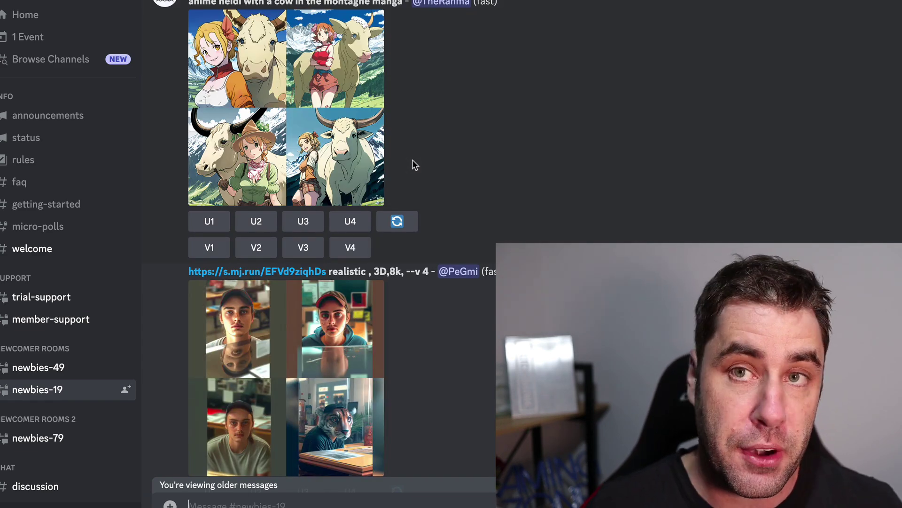
Step: Scroll down newbies-19 to the upscaled cyborg ATV rider image and its buttons
{"action": "scroll", "coordinate": [414, 164], "scroll_direction": "down", "scroll_amount": 15}
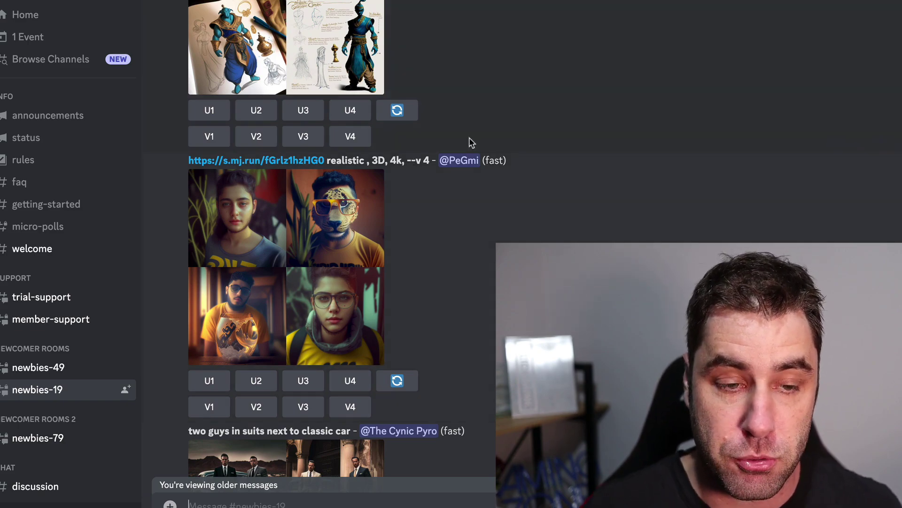
{"action": "scroll", "coordinate": [470, 138], "scroll_direction": "down", "scroll_amount": 20}
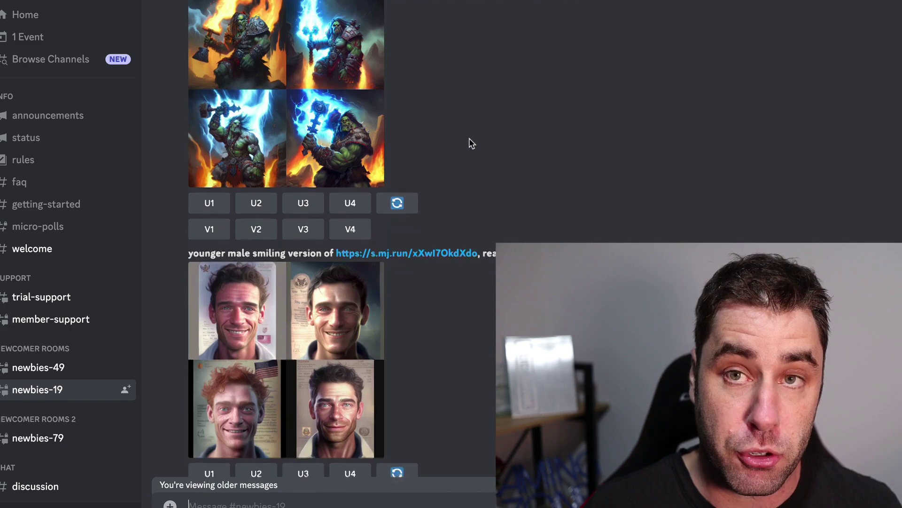
{"action": "scroll", "coordinate": [471, 143], "scroll_direction": "down", "scroll_amount": 20}
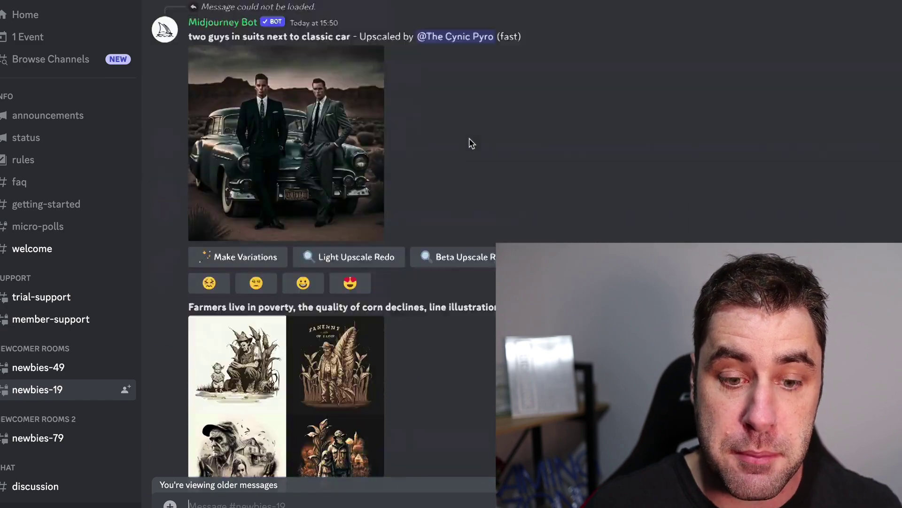
{"action": "scroll", "coordinate": [472, 143], "scroll_direction": "down", "scroll_amount": 10}
{"action": "scroll", "coordinate": [533, 140], "scroll_direction": "down", "scroll_amount": 20}
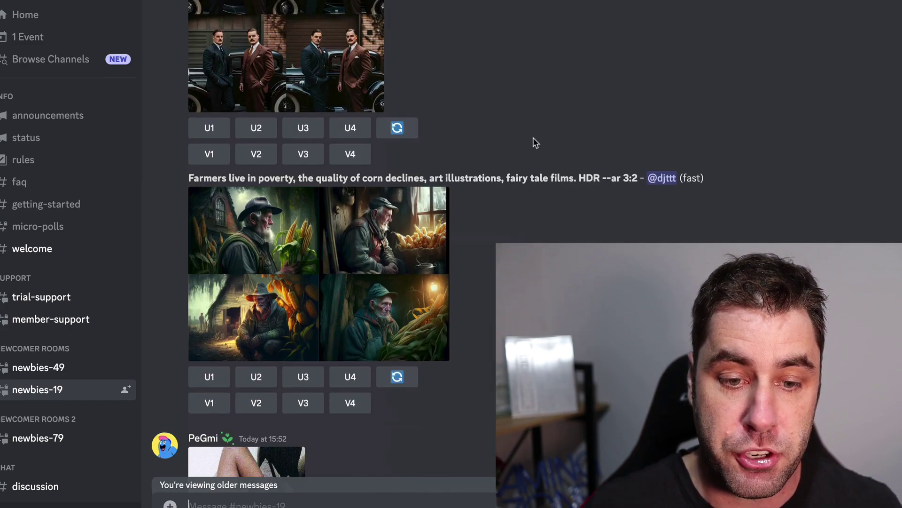
{"action": "scroll", "coordinate": [533, 138], "scroll_direction": "down", "scroll_amount": 20}
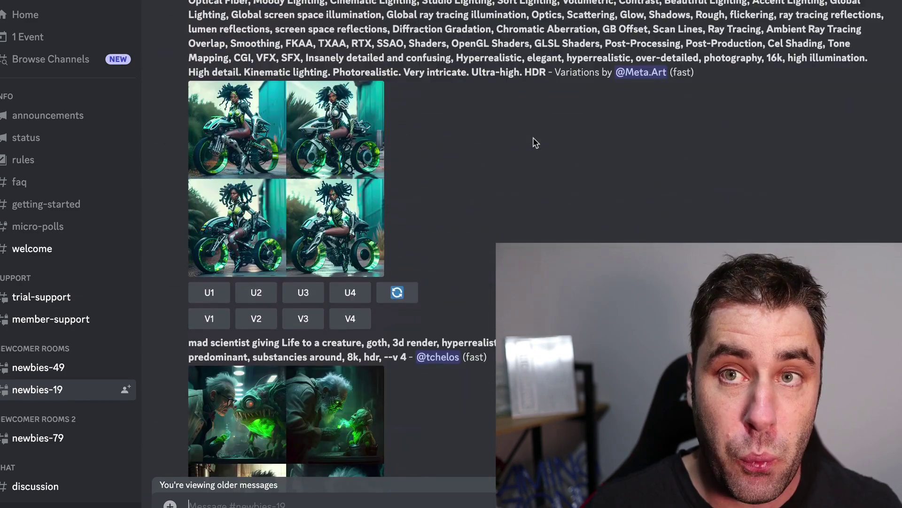
{"action": "scroll", "coordinate": [533, 137], "scroll_direction": "down", "scroll_amount": 15}
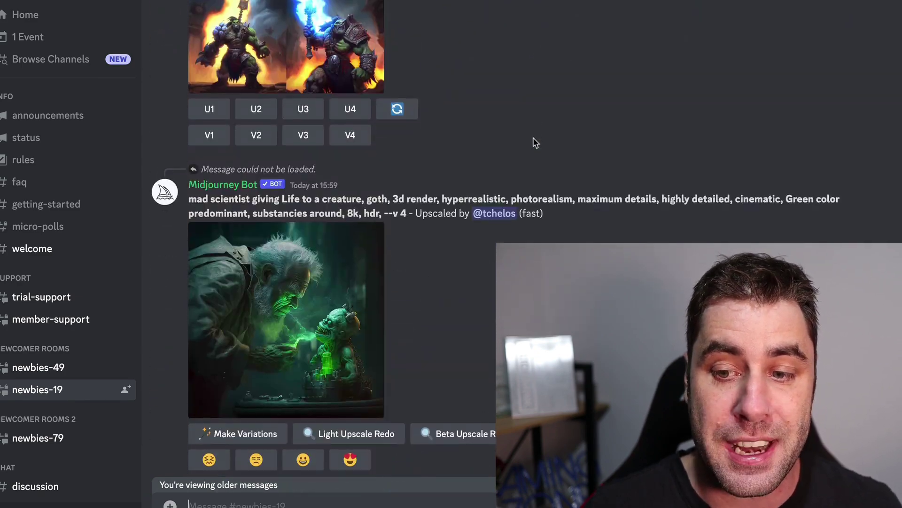
{"action": "scroll", "coordinate": [533, 138], "scroll_direction": "down", "scroll_amount": 15}
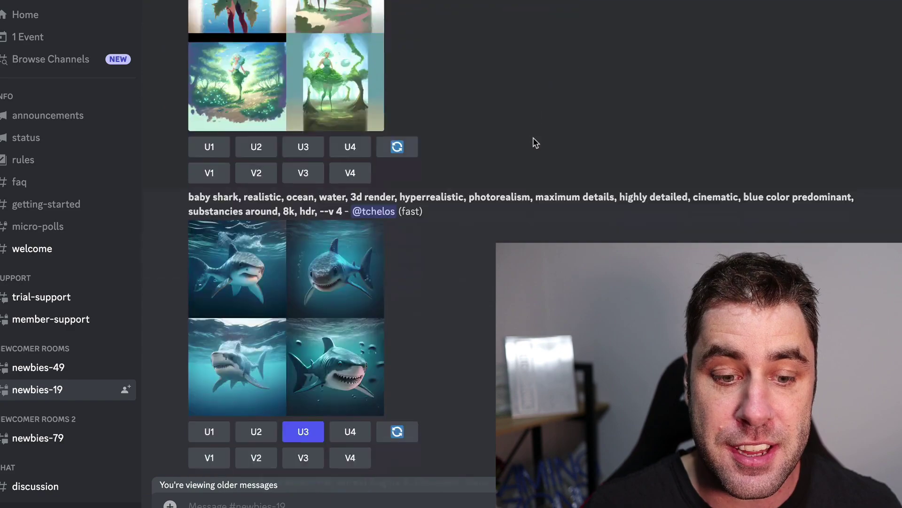
{"action": "scroll", "coordinate": [533, 141], "scroll_direction": "down", "scroll_amount": 15}
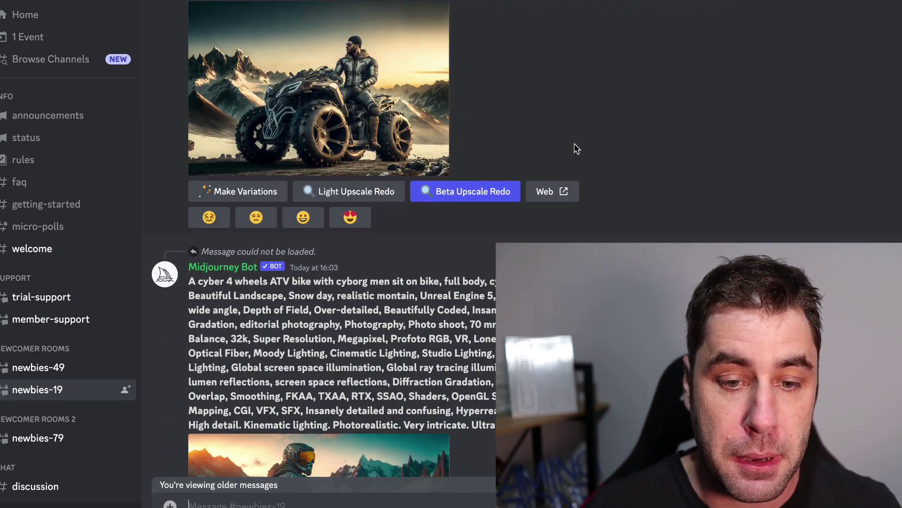
{"action": "scroll", "coordinate": [576, 144], "scroll_direction": "down", "scroll_amount": 5}
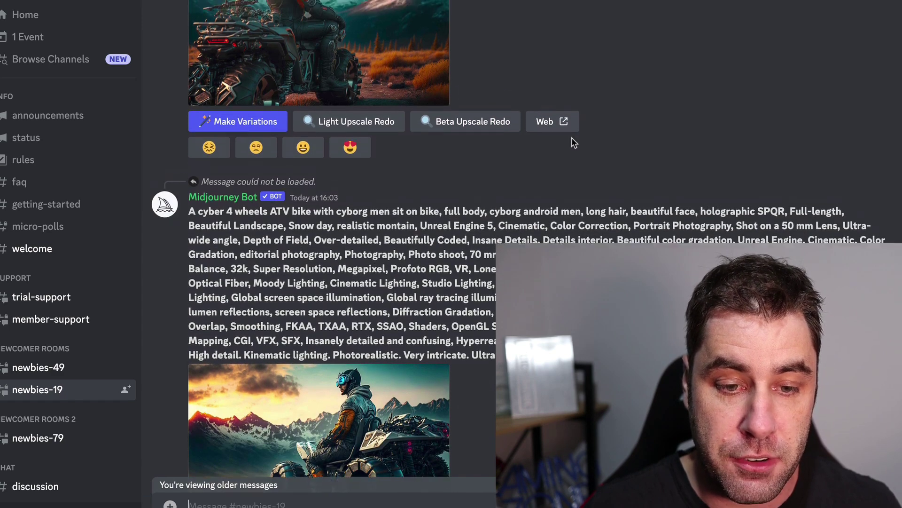
{"action": "scroll", "coordinate": [571, 137], "scroll_direction": "down", "scroll_amount": 3}
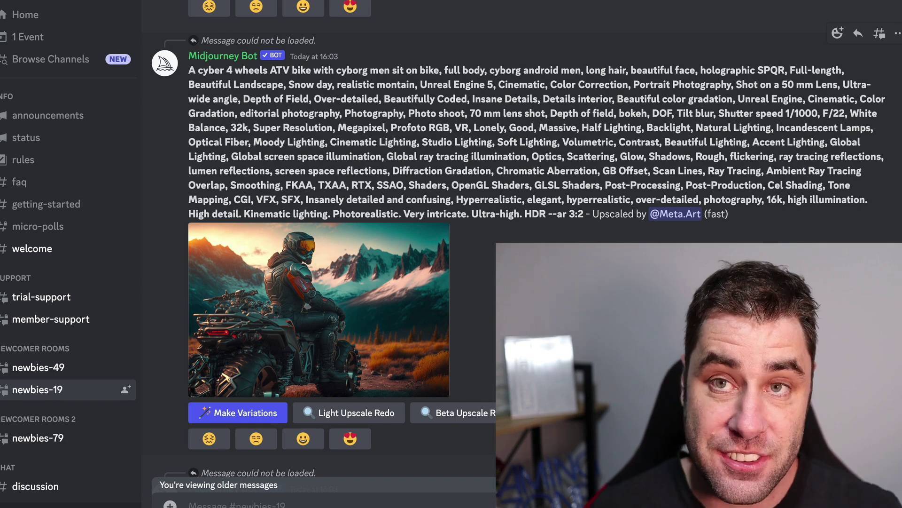
{"action": "scroll", "coordinate": [468, 155], "scroll_direction": "down", "scroll_amount": 1}
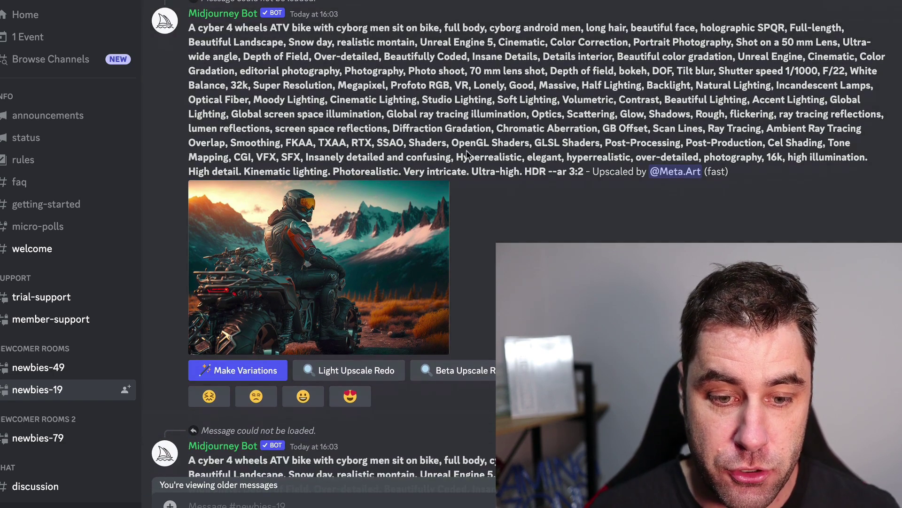
{"action": "left_click", "coordinate": [426, 268]}
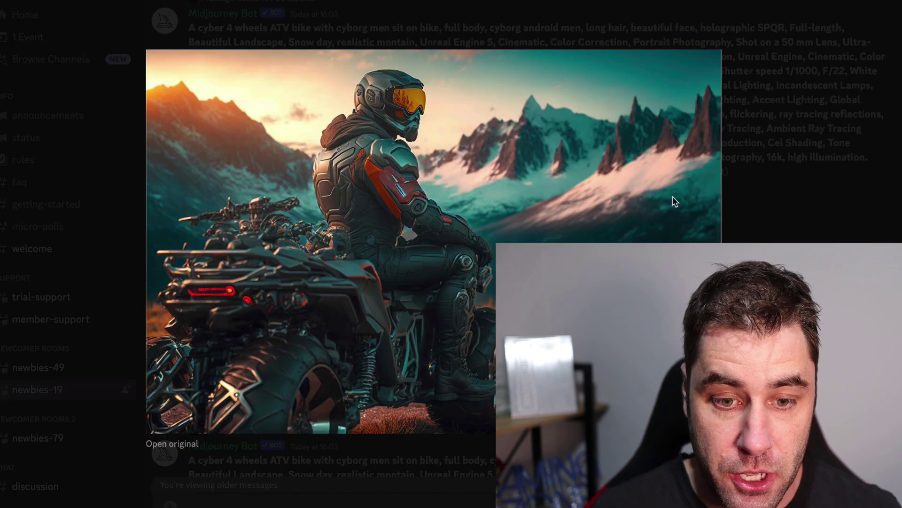
{"action": "left_click", "coordinate": [748, 194]}
{"action": "scroll", "coordinate": [594, 133], "scroll_direction": "down", "scroll_amount": 4}
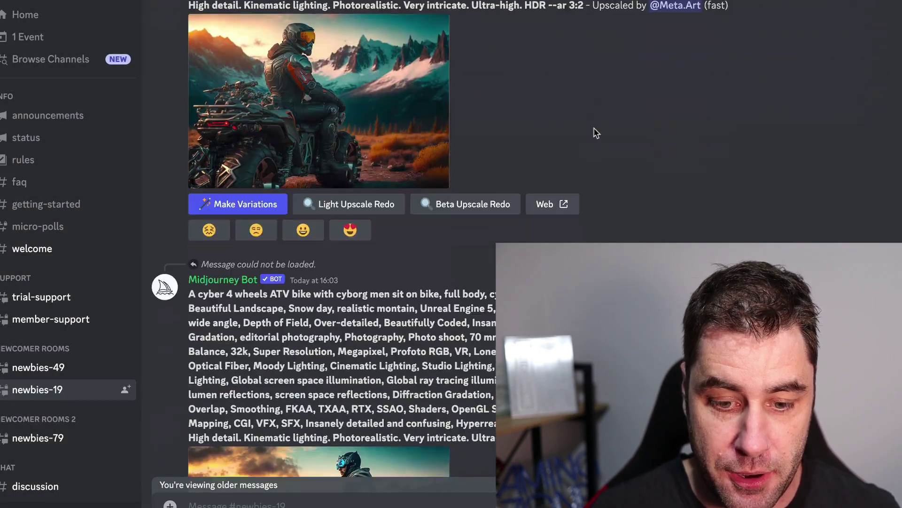
{"action": "scroll", "coordinate": [593, 133], "scroll_direction": "up", "scroll_amount": 2}
{"action": "scroll", "coordinate": [594, 133], "scroll_direction": "down", "scroll_amount": 10}
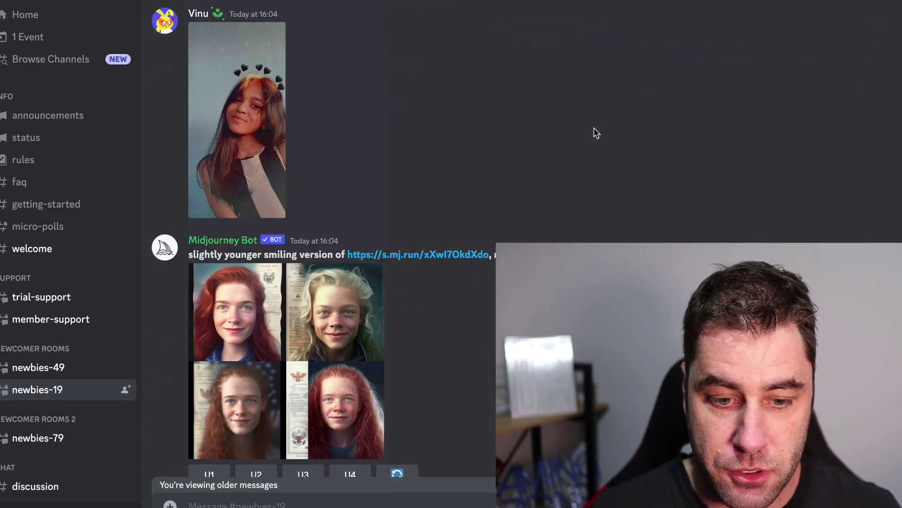
{"action": "scroll", "coordinate": [593, 133], "scroll_direction": "down", "scroll_amount": 10}
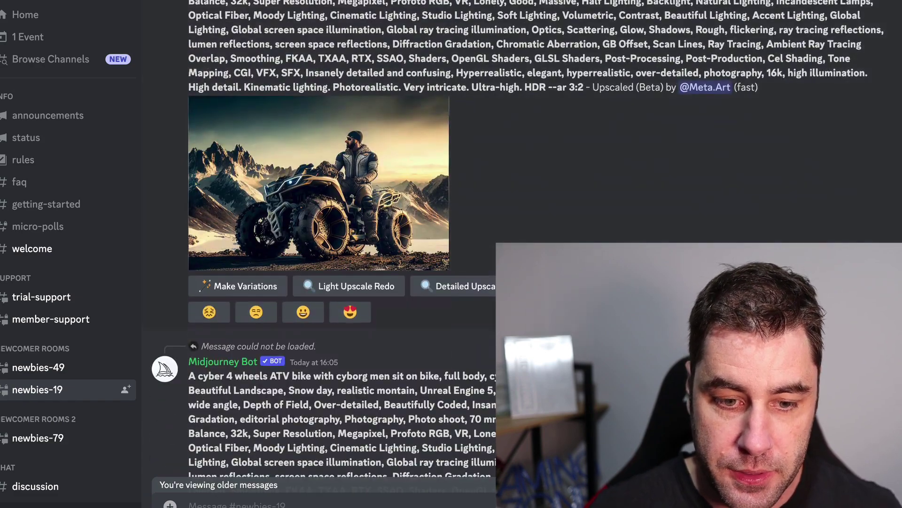
{"action": "scroll", "coordinate": [748, 159], "scroll_direction": "up", "scroll_amount": 1}
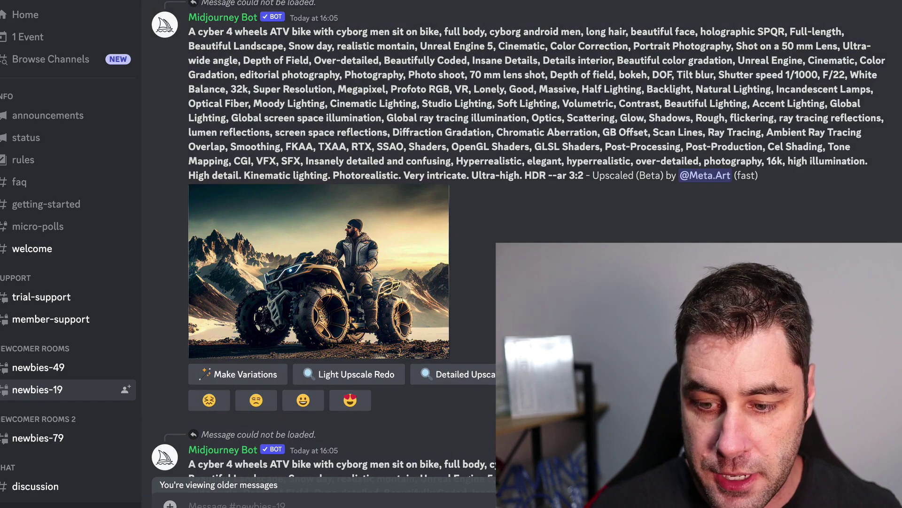
{"action": "scroll", "coordinate": [342, 254], "scroll_direction": "up", "scroll_amount": 15}
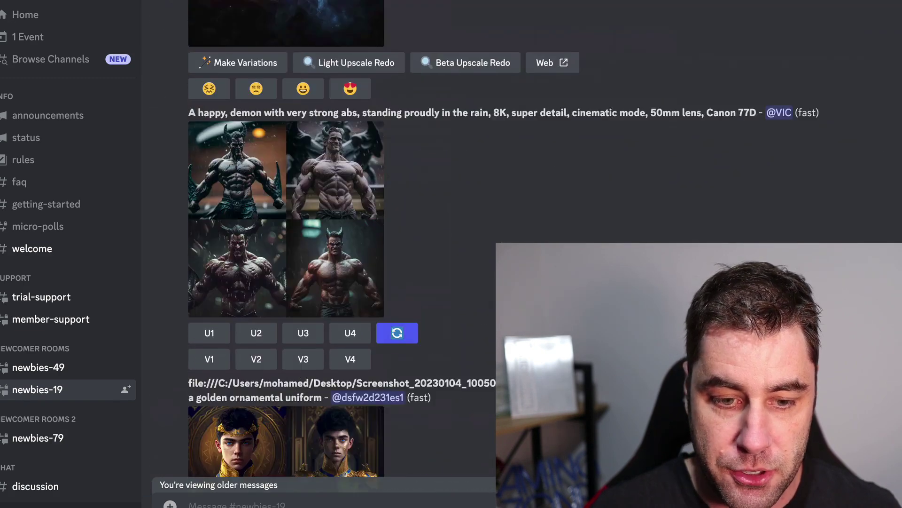
{"action": "scroll", "coordinate": [497, 229], "scroll_direction": "up", "scroll_amount": 15}
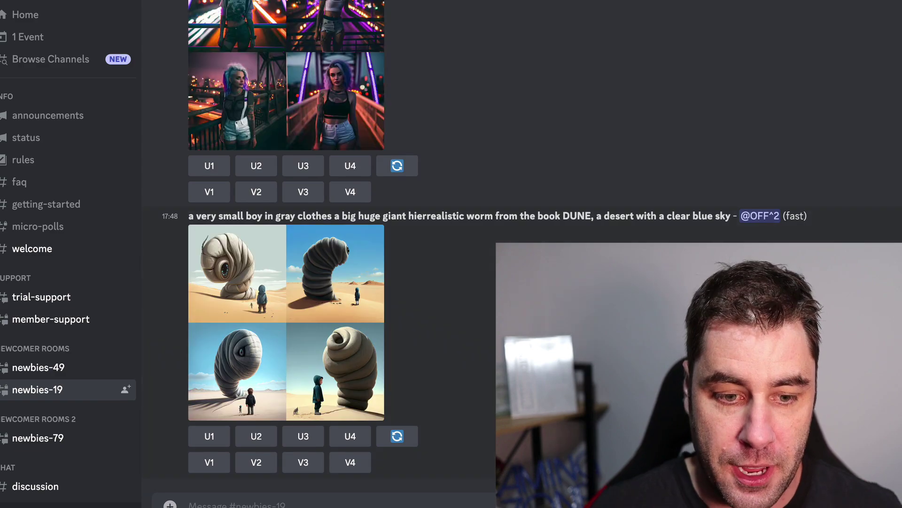
{"action": "scroll", "coordinate": [301, 254], "scroll_direction": "up", "scroll_amount": 15}
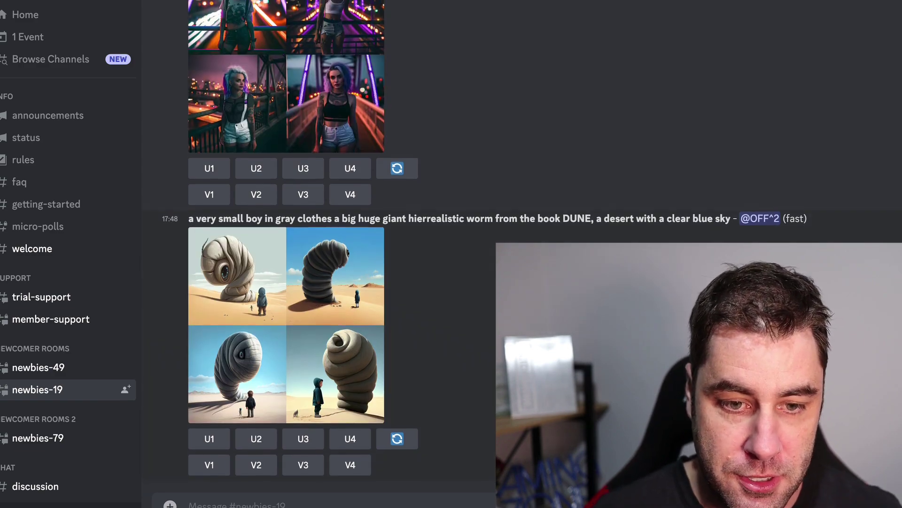
{"action": "scroll", "coordinate": [300, 254], "scroll_direction": "up", "scroll_amount": 10}
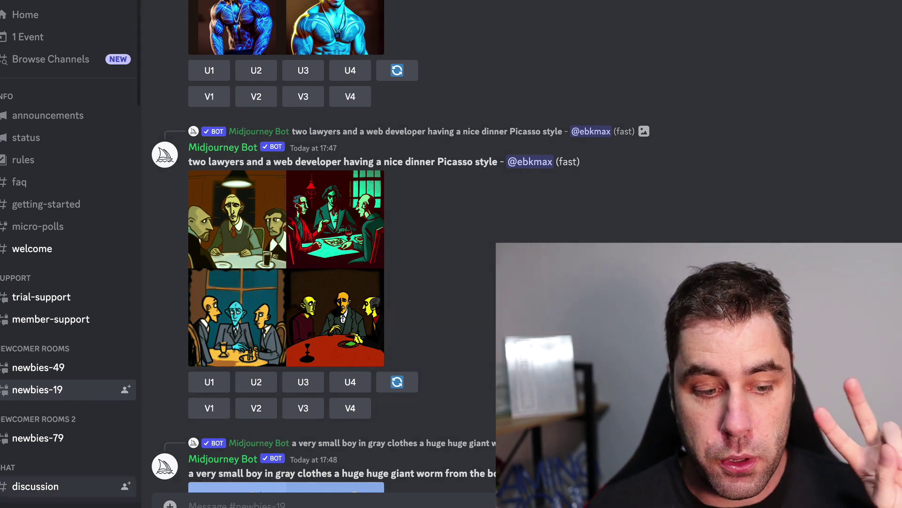
Step: Review the R32 Nissan Skyline prompt ideas in TextEdit, then return to the Midjourney Bot DM
{"action": "key", "text": "super+Tab"}
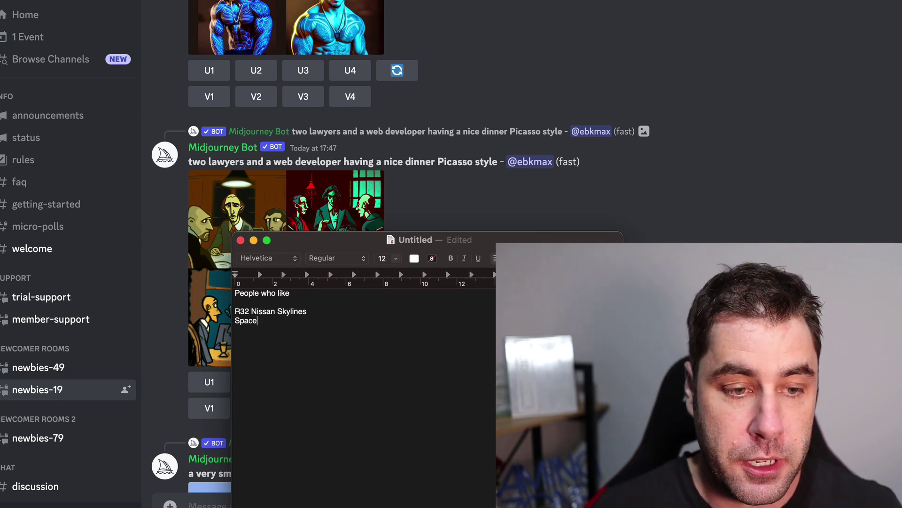
{"action": "key", "text": "super+Tab"}
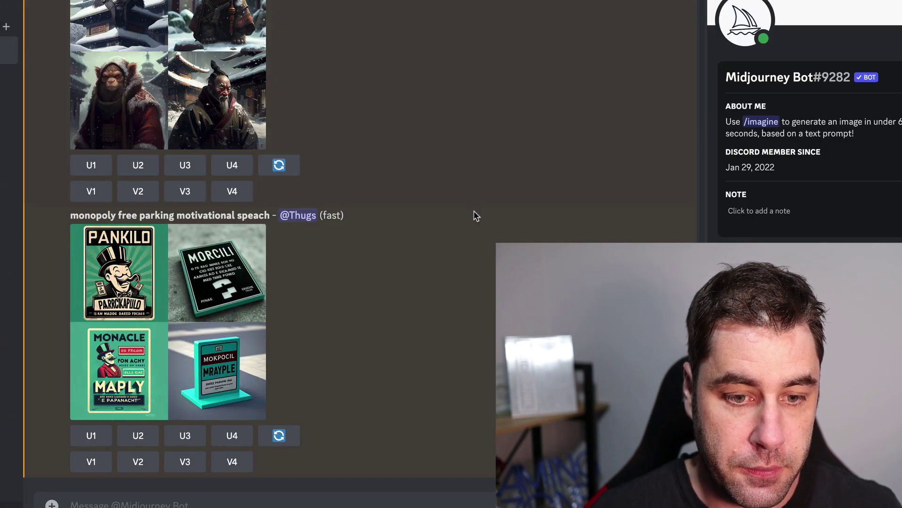
Step: Start an /imagine command in the Midjourney Bot direct message
{"action": "scroll", "coordinate": [473, 211], "scroll_direction": "down", "scroll_amount": 15}
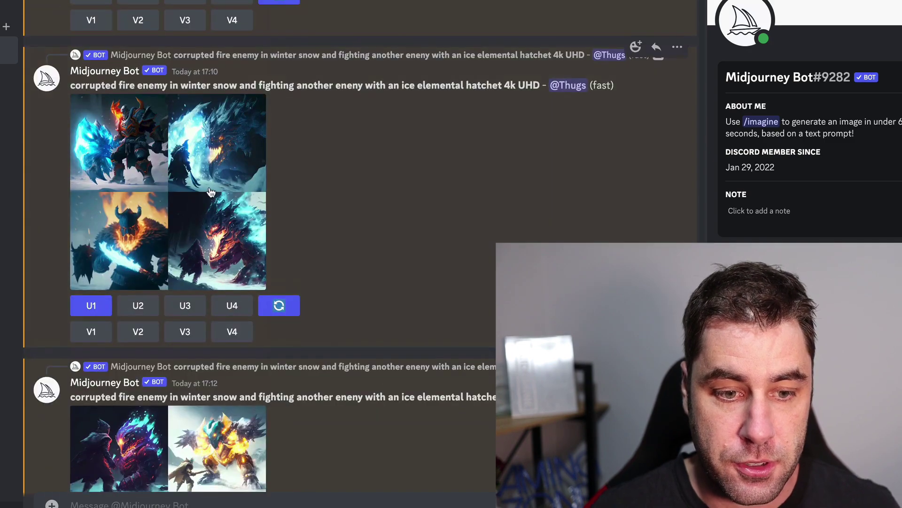
{"action": "scroll", "coordinate": [356, 185], "scroll_direction": "up", "scroll_amount": 7}
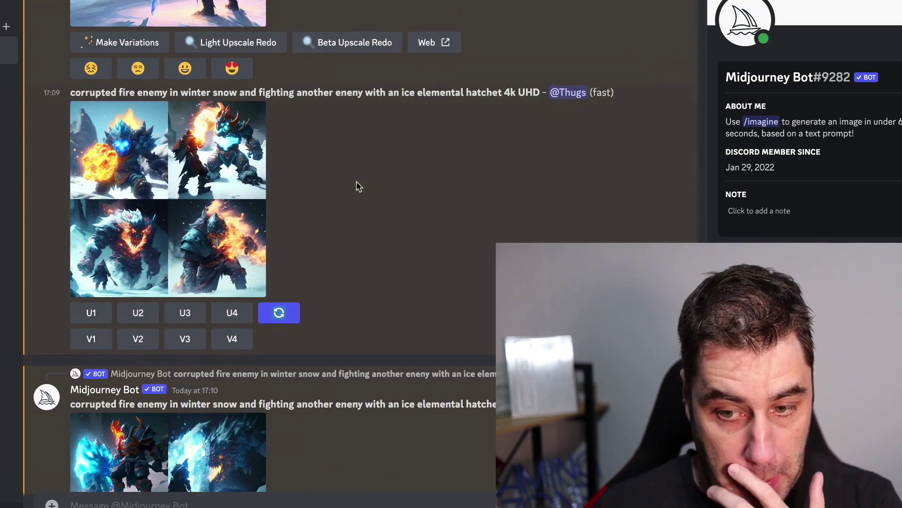
{"action": "scroll", "coordinate": [357, 185], "scroll_direction": "down", "scroll_amount": 12}
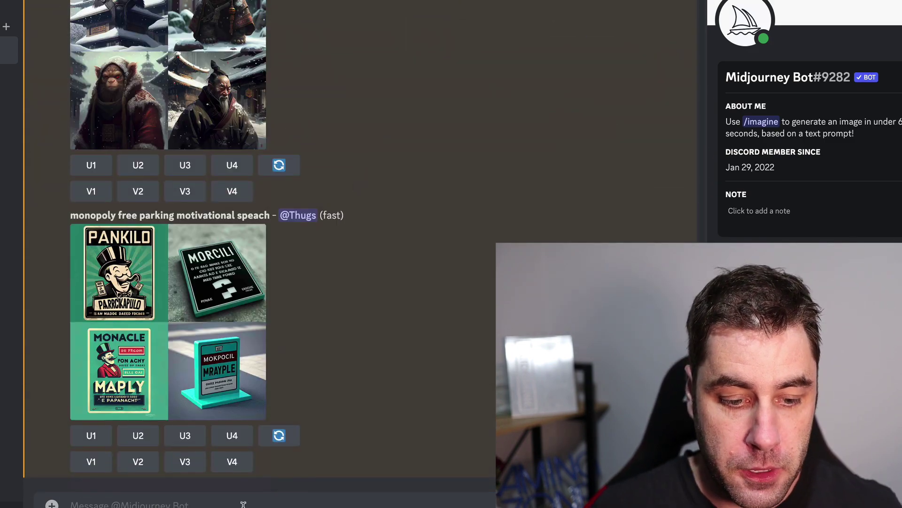
{"action": "type", "text": "/imagine"}
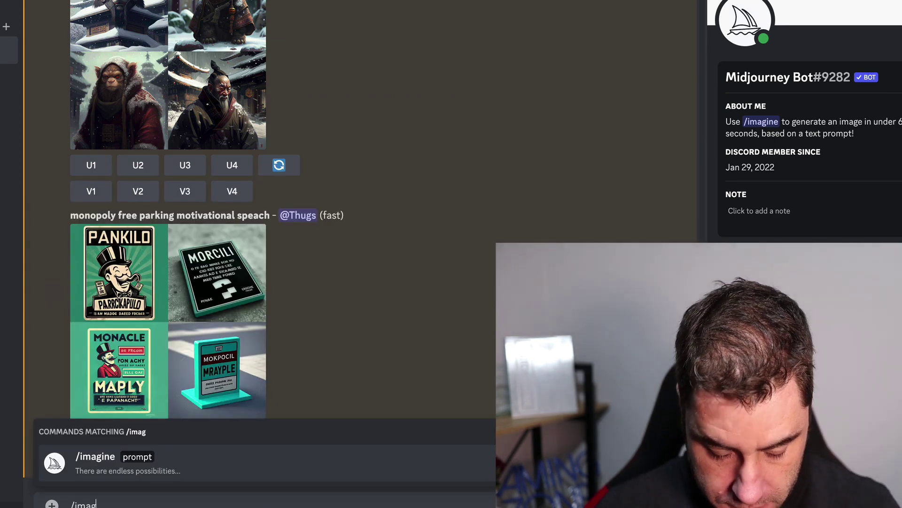
{"action": "left_click", "coordinate": [203, 463]}
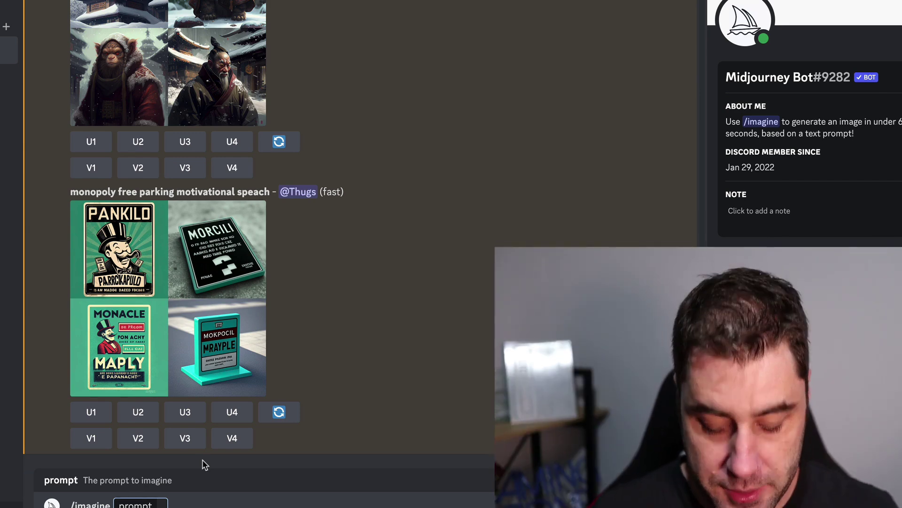
Step: Submit the prompt 'abstract R32 GTR Nissan Skyline in the snow'
{"action": "type", "text": "ab"}
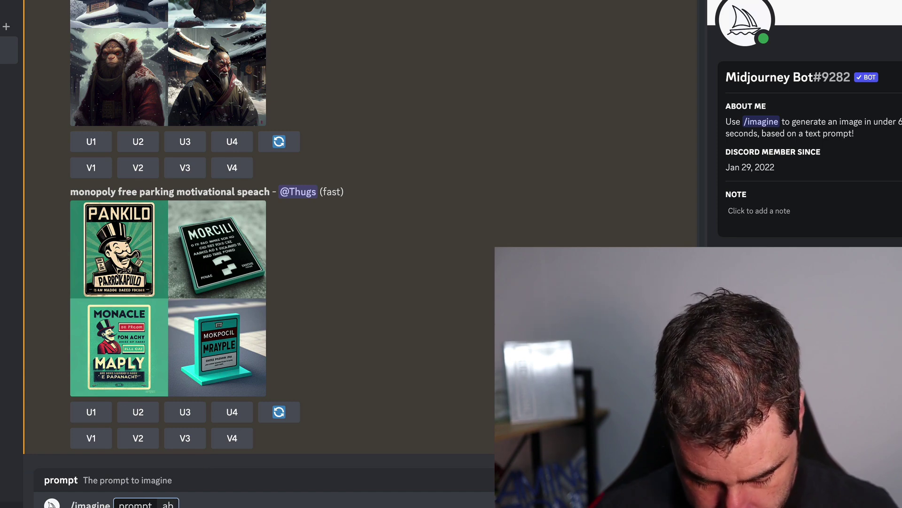
{"action": "type", "text": "stract"}
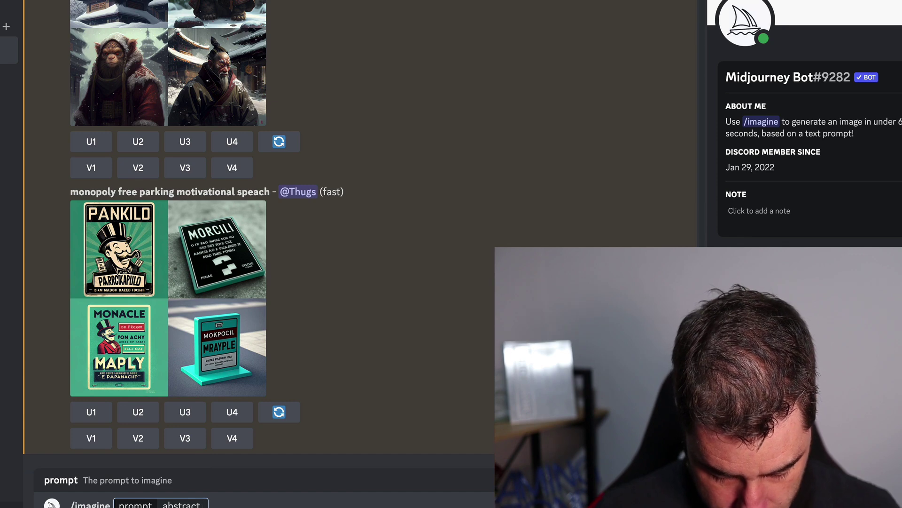
{"action": "type", "text": " art"}
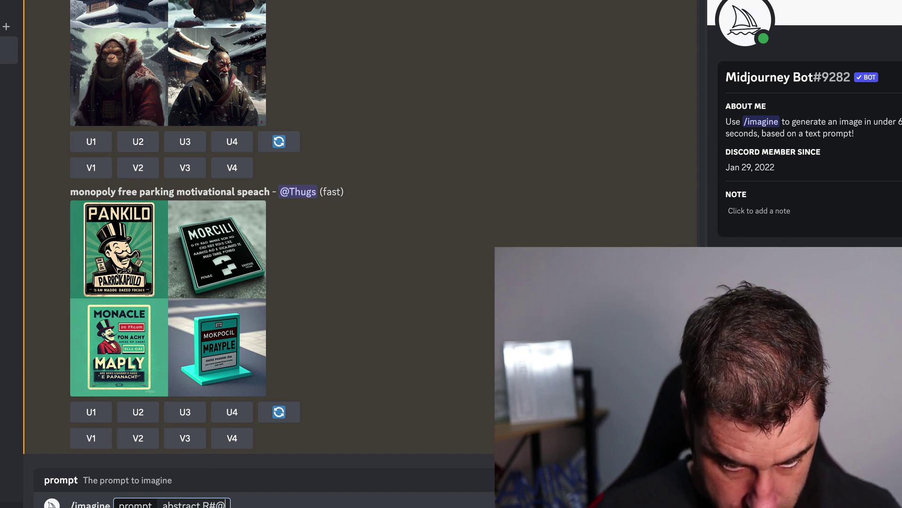
{"action": "key", "text": "BackSpace"}
{"action": "key", "text": "BackSpace"}
{"action": "type", "text": "32"}
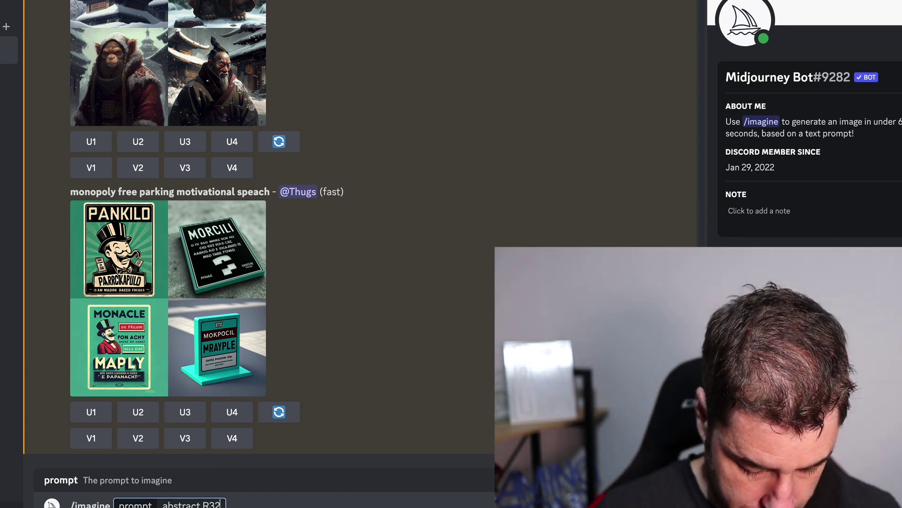
{"action": "type", "text": " GTR Ni"}
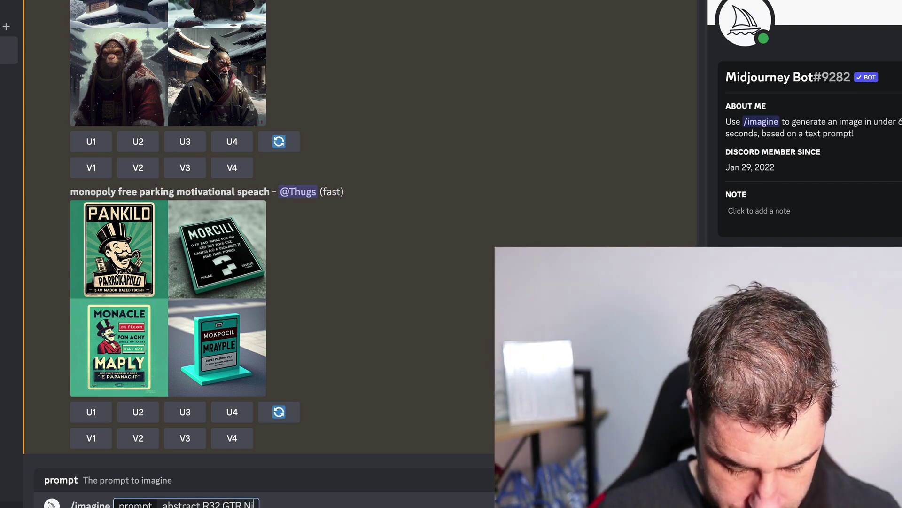
{"action": "type", "text": "ss"}
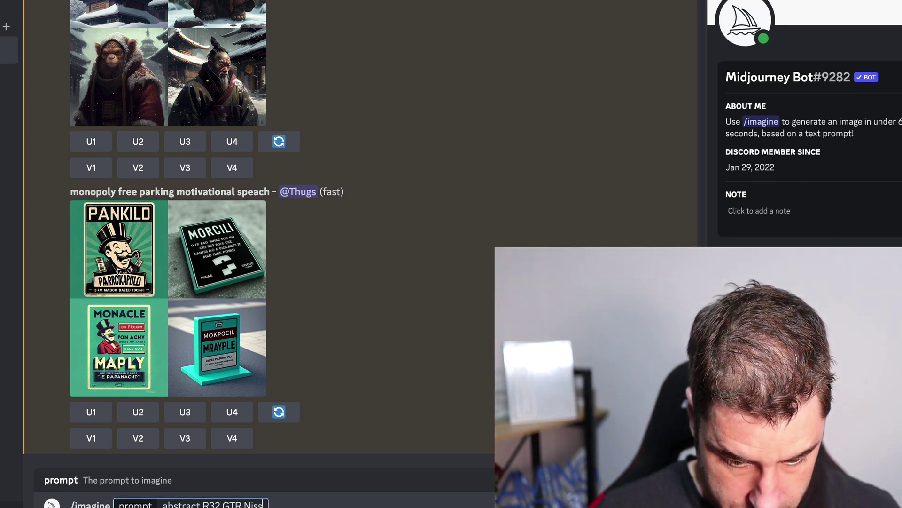
{"action": "type", "text": "an Skyline"}
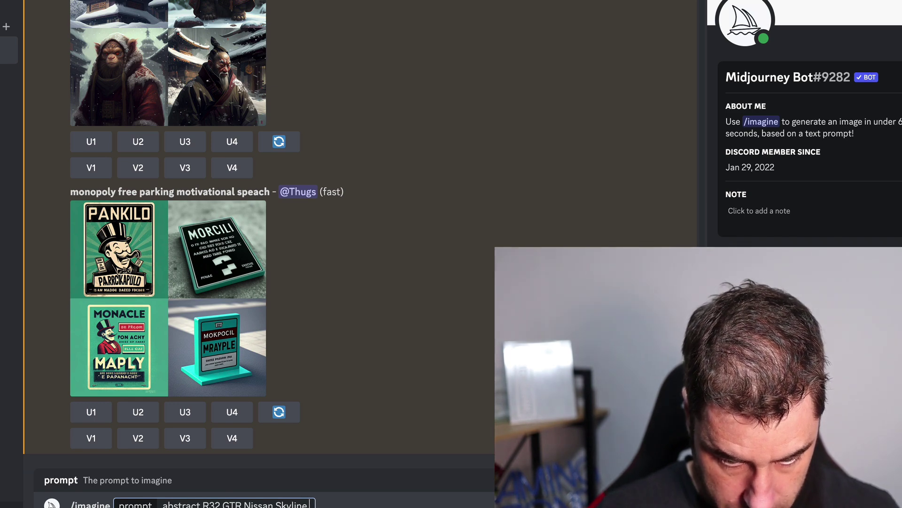
{"action": "type", "text": " in th"}
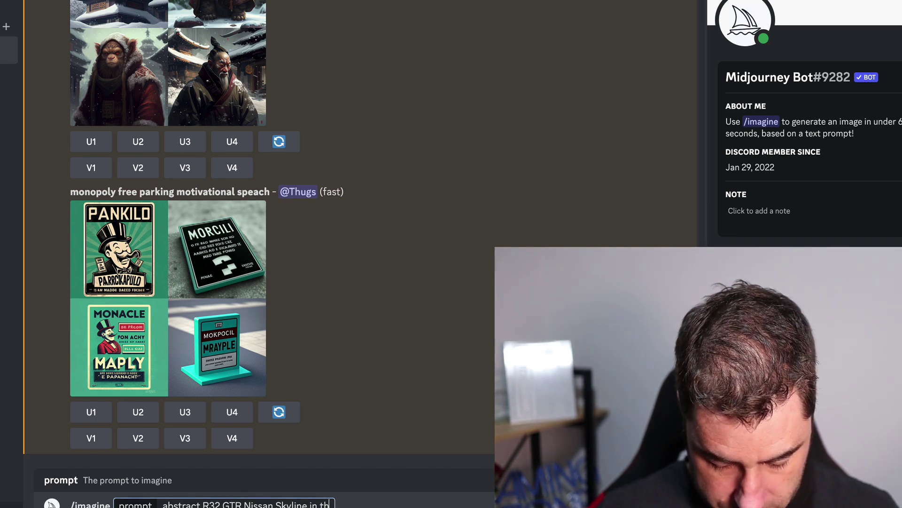
{"action": "type", "text": "e snow"}
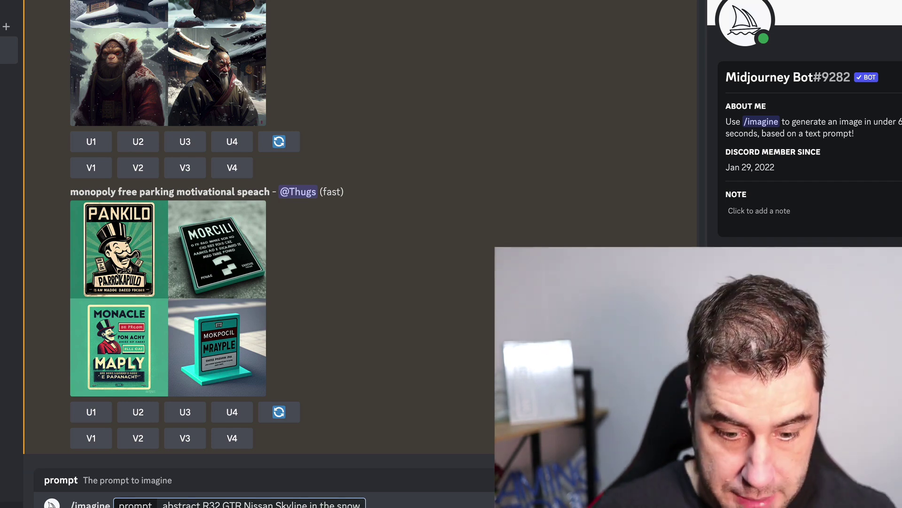
{"action": "key", "text": "Return"}
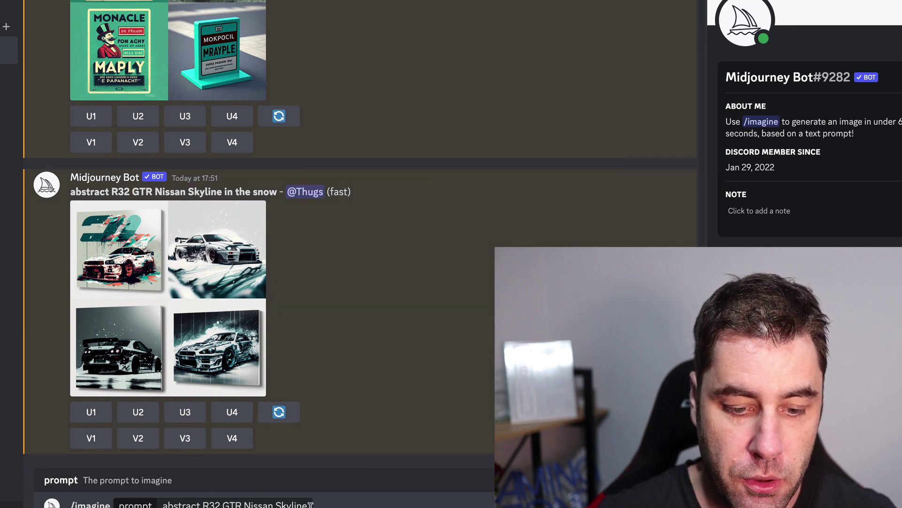
Step: Submit the shorter prompt 'abstract R32 GTR Nissan Skyline' and enlarge the new grid
{"action": "left_click", "coordinate": [330, 502]}
{"action": "key", "text": "Return"}
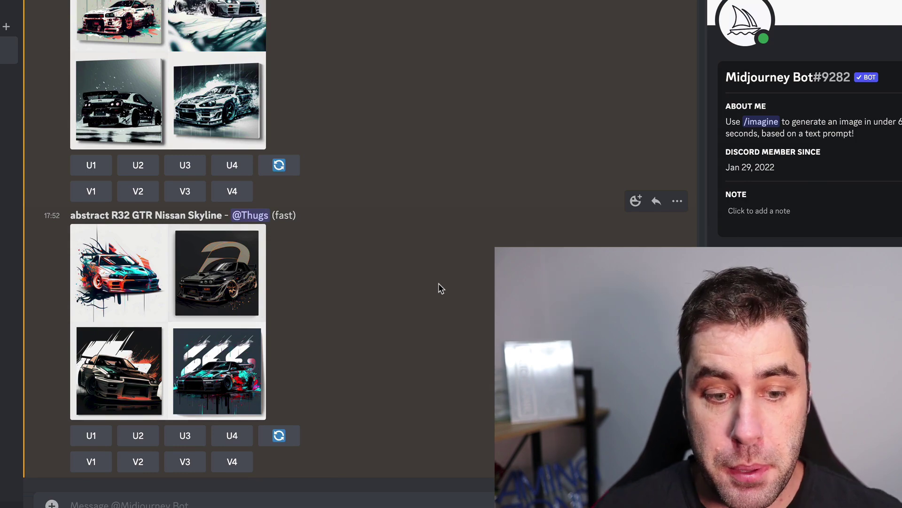
{"action": "left_click", "coordinate": [248, 269]}
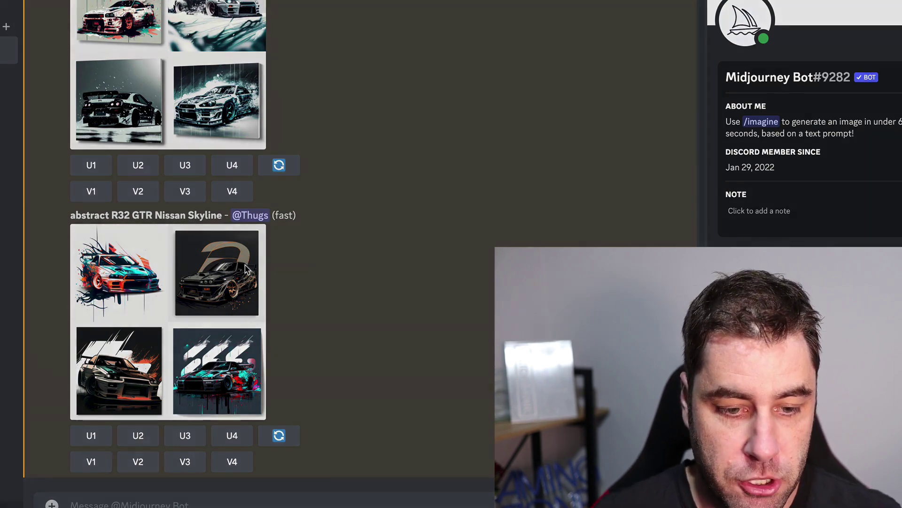